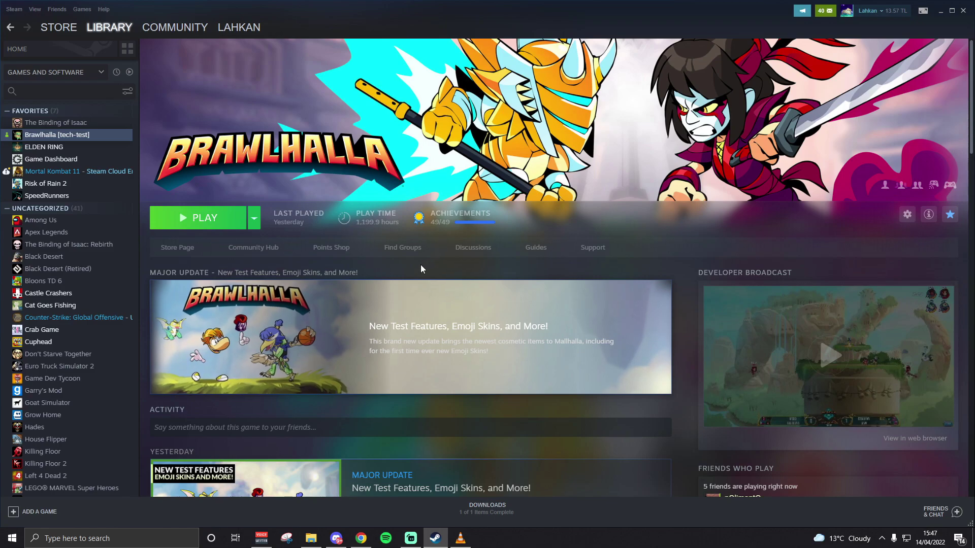
- Open Brawlhalla's properties, examine its launch options, and close the properties
left_click(907, 214)
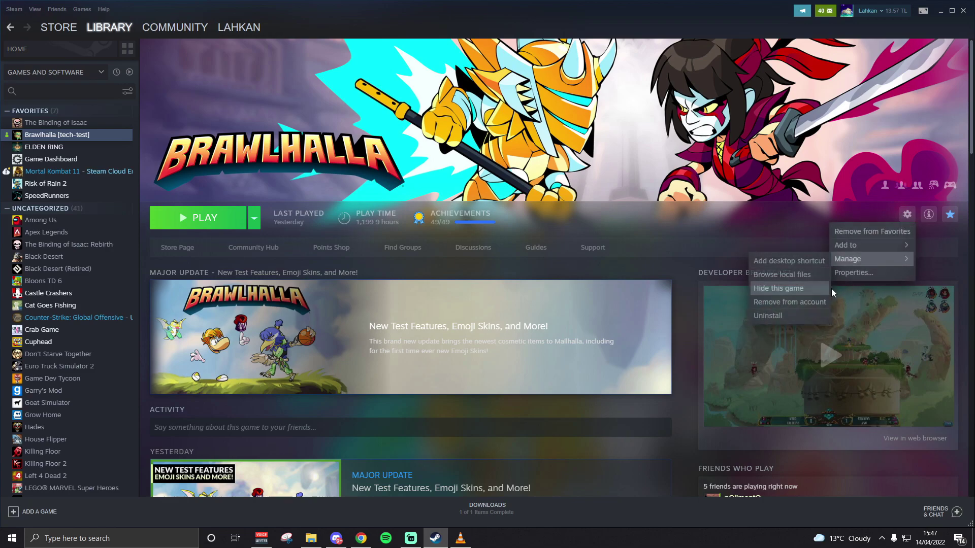
left_click(861, 266)
left_click_drag(504, 220, 351, 187)
left_click(647, 82)
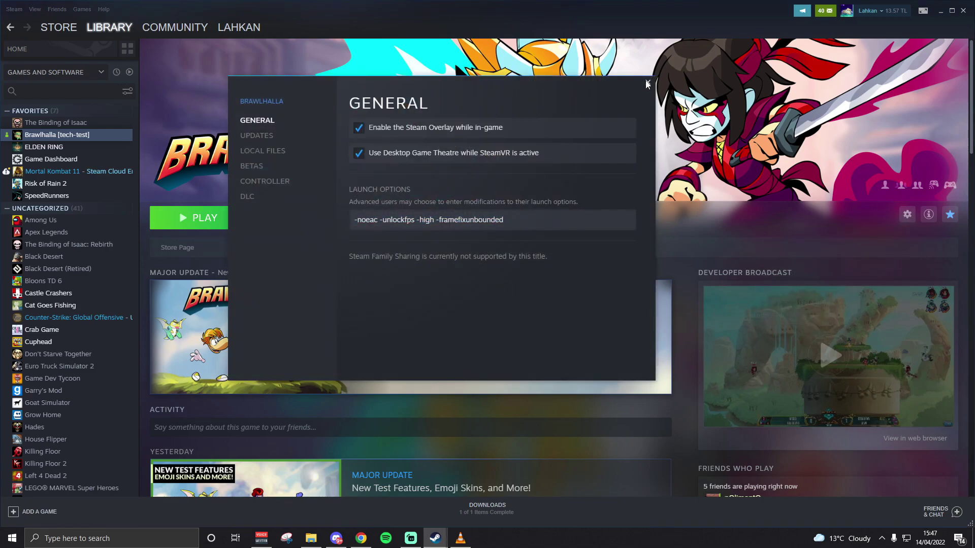
left_click(907, 214)
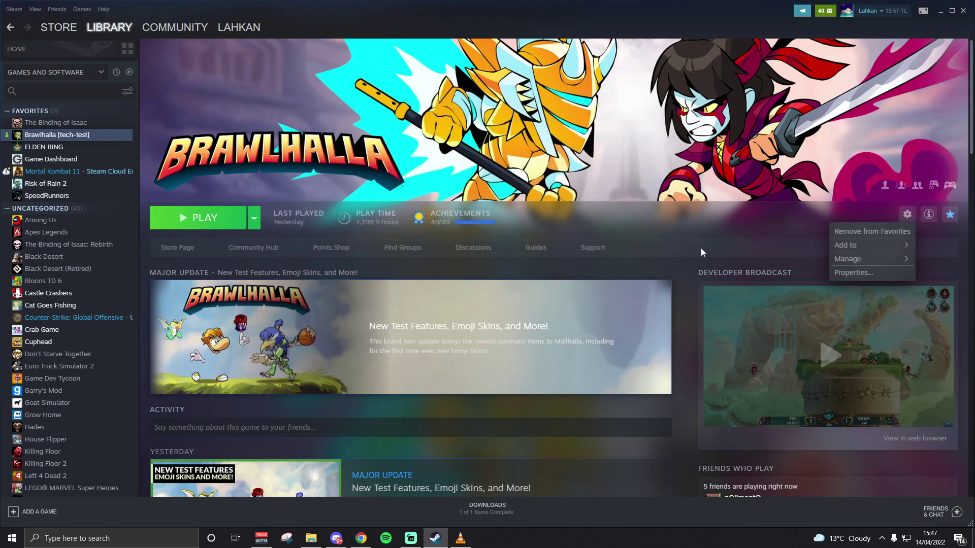
mouse_move(848, 259)
left_click(894, 232)
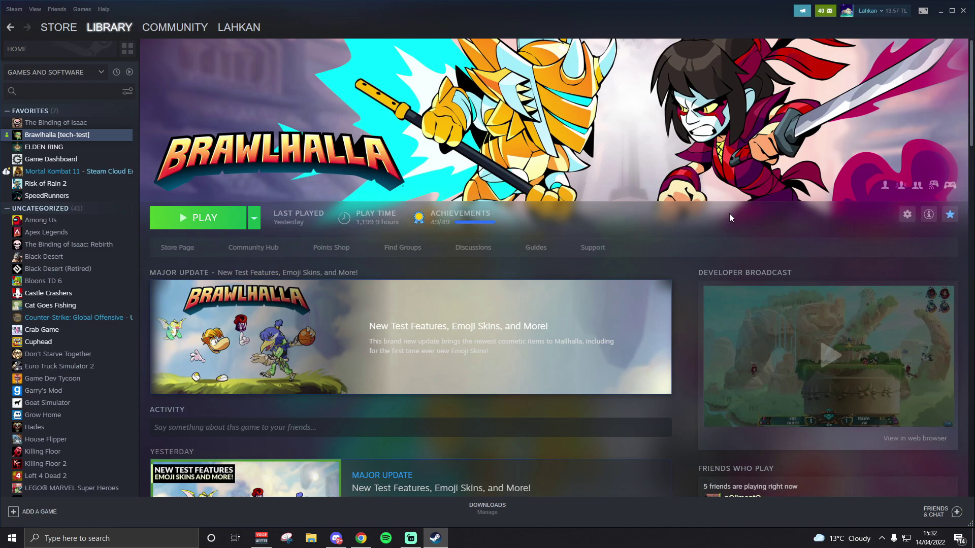
- View Brawlhalla's general properties, including the launch options field, and close them
left_click(904, 218)
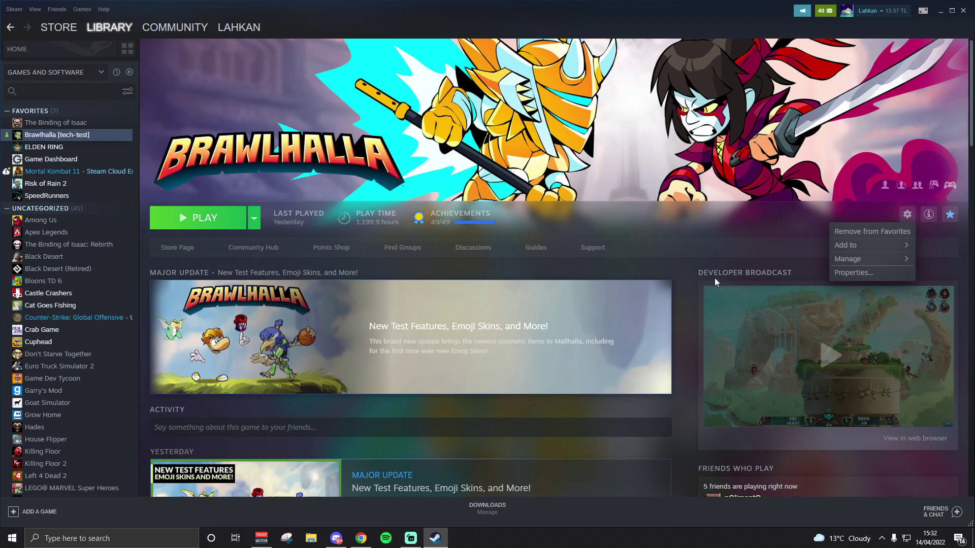
left_click(883, 275)
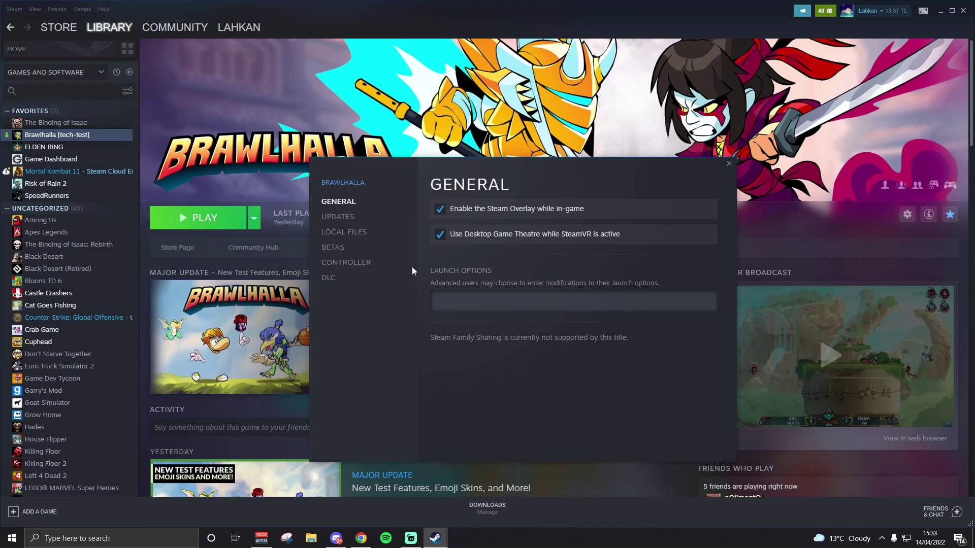
left_click(726, 165)
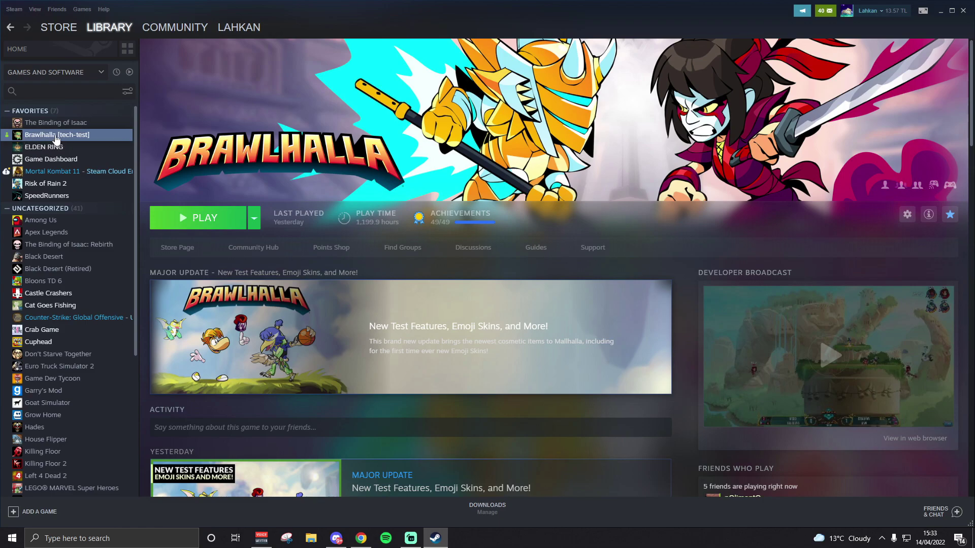
- Set Brawlhalla's beta selection to None and start the queued update
left_click(908, 215)
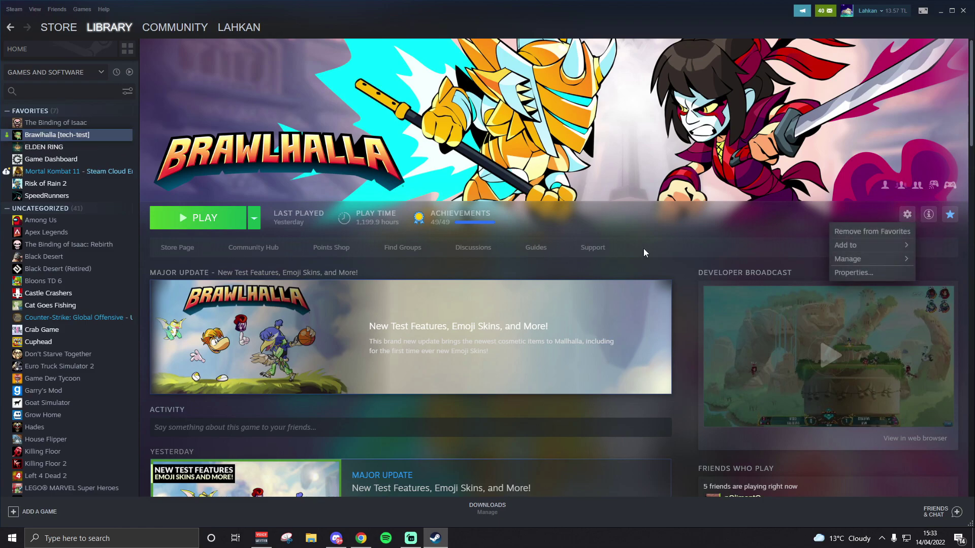
left_click(882, 273)
left_click(342, 254)
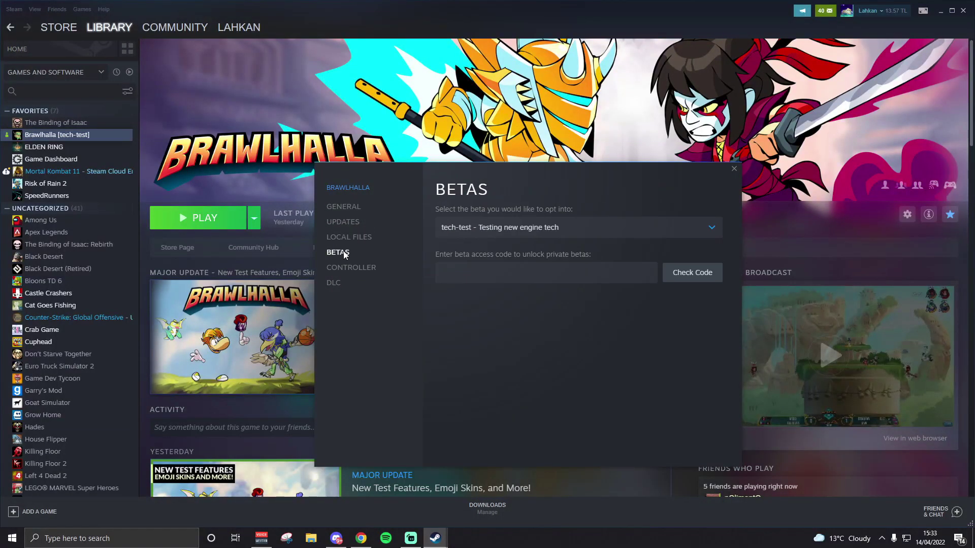
left_click(533, 227)
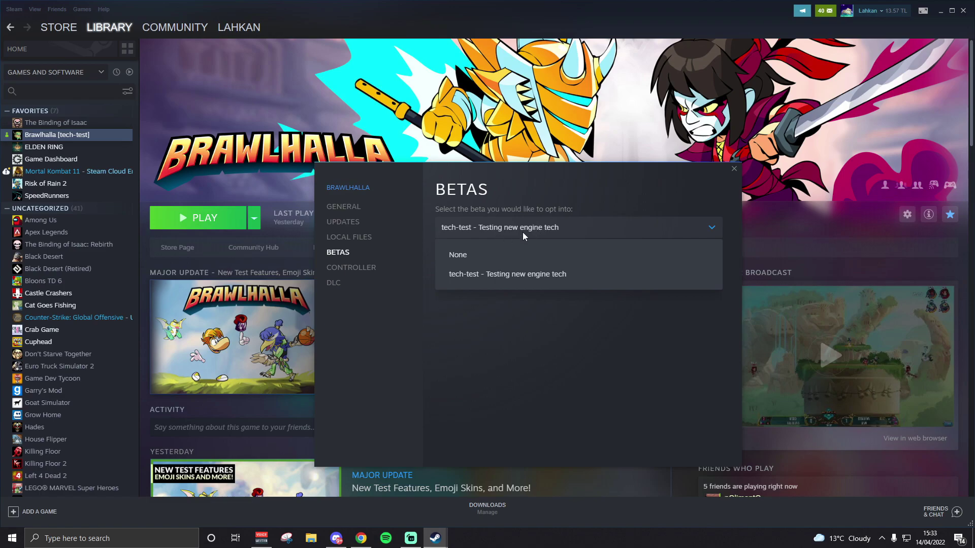
left_click(504, 250)
left_click(734, 168)
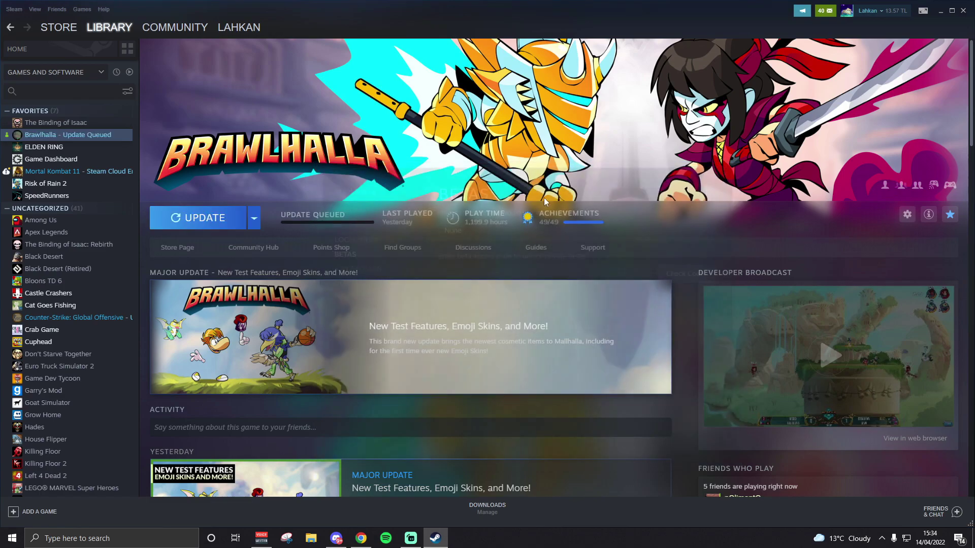
left_click(203, 218)
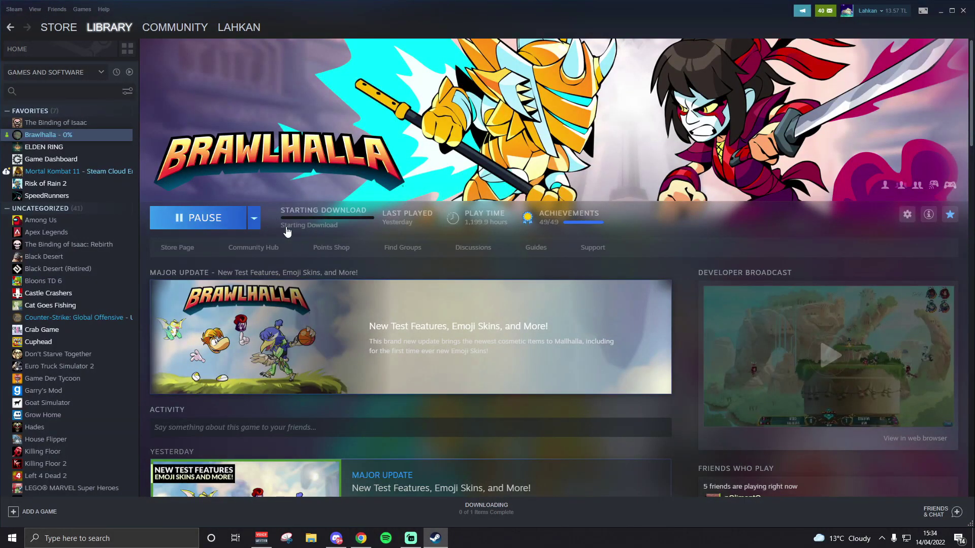
- Opt Brawlhalla into the "tech-test - Testing new engine tech" beta
left_click(907, 213)
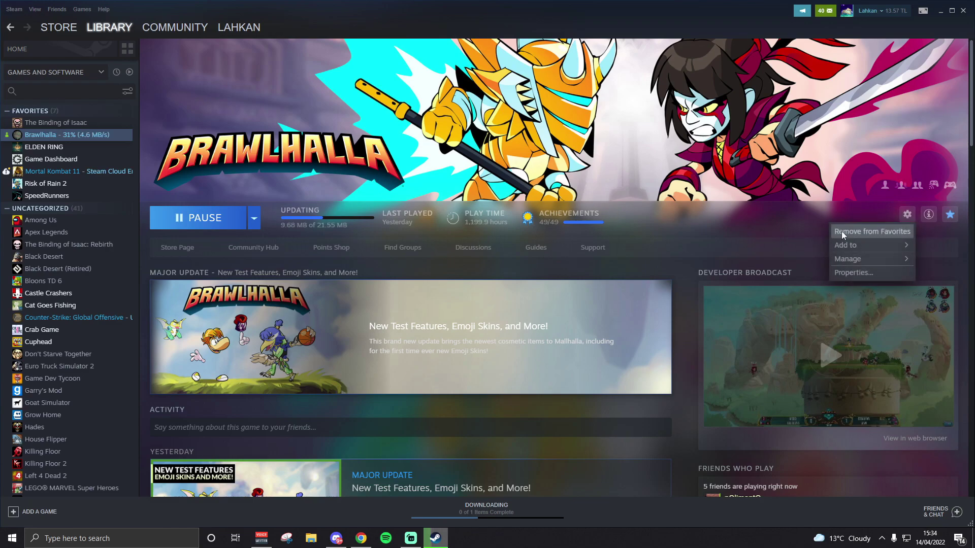
left_click(907, 214)
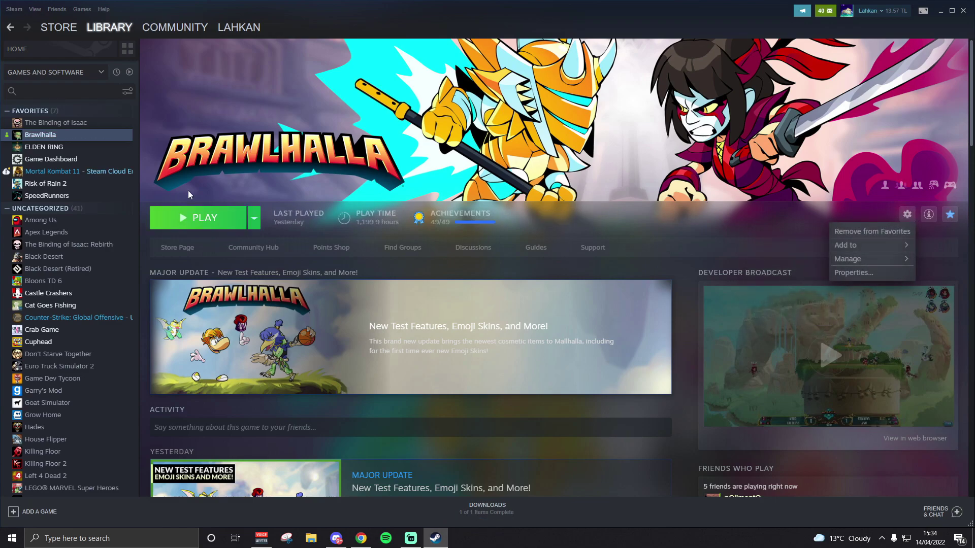
left_click(855, 273)
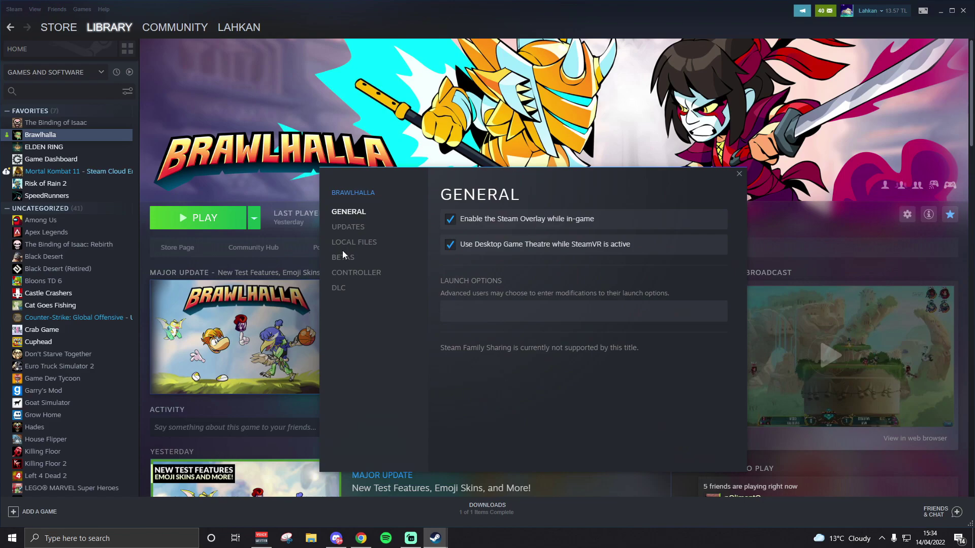
left_click(343, 257)
left_click(490, 234)
left_click(462, 281)
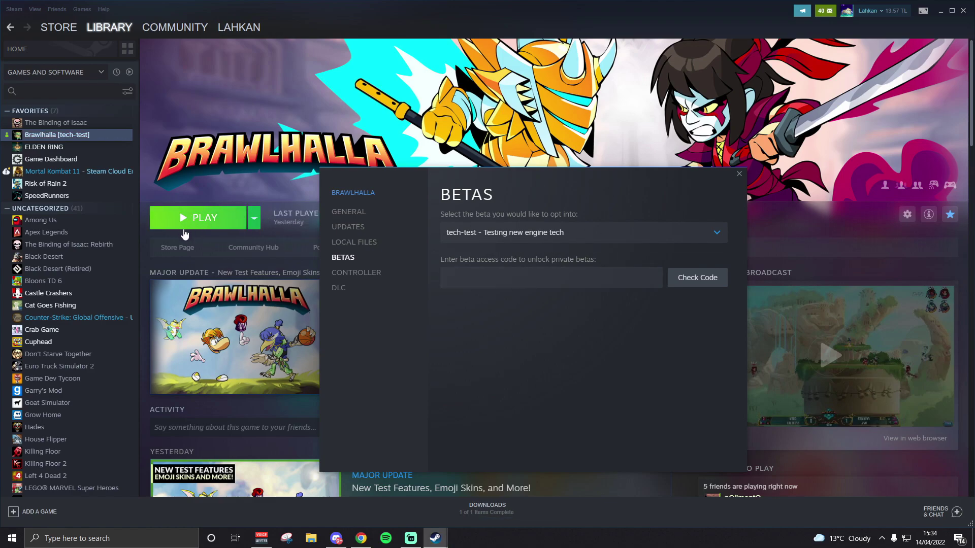
- Enter -noeac and -unlockfps as launch options in Brawlhalla's general properties
left_click(363, 242)
left_click(357, 212)
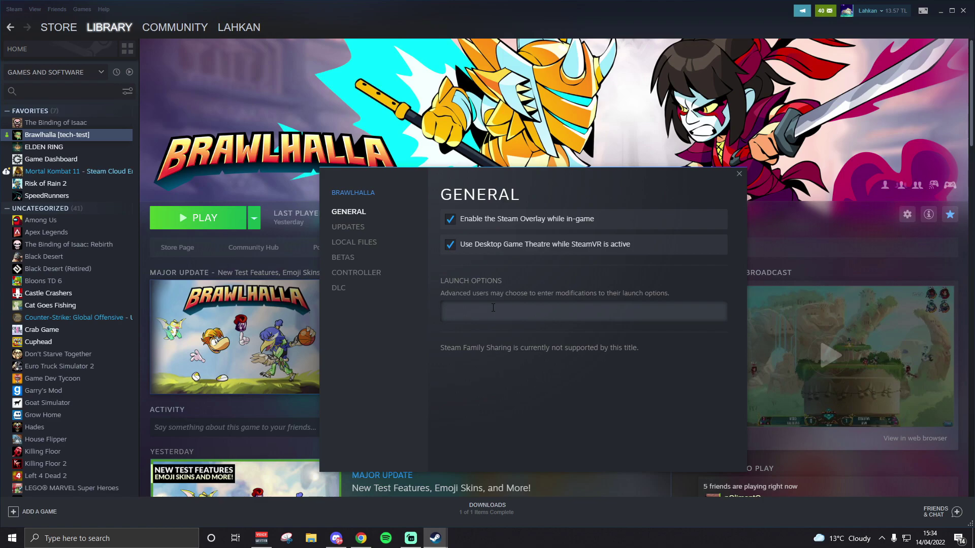
type("noeac")
type("unlockfps")
- Try a set fps 240 launch option in place of unlockfps, and restore -unlockfps
key("BackSpace")
key("BackSpace")
key("BackSpace")
key("BackSpace")
key("BackSpace")
type("set fps 3")
key("BackSpace")
type("24")
key("BackSpace")
key("BackSpace")
type("240")
key("BackSpace")
key("BackSpace")
key("BackSpace")
key("BackSpace")
key("BackSpace")
key("BackSpace")
key("BackSpace")
key("BackSpace")
key("BackSpace")
key("BackSpace")
type("unlockfps")
- Append -high and -framefixunbounded to Brawlhalla's launch options
type("-high")
key("alt+Tab")
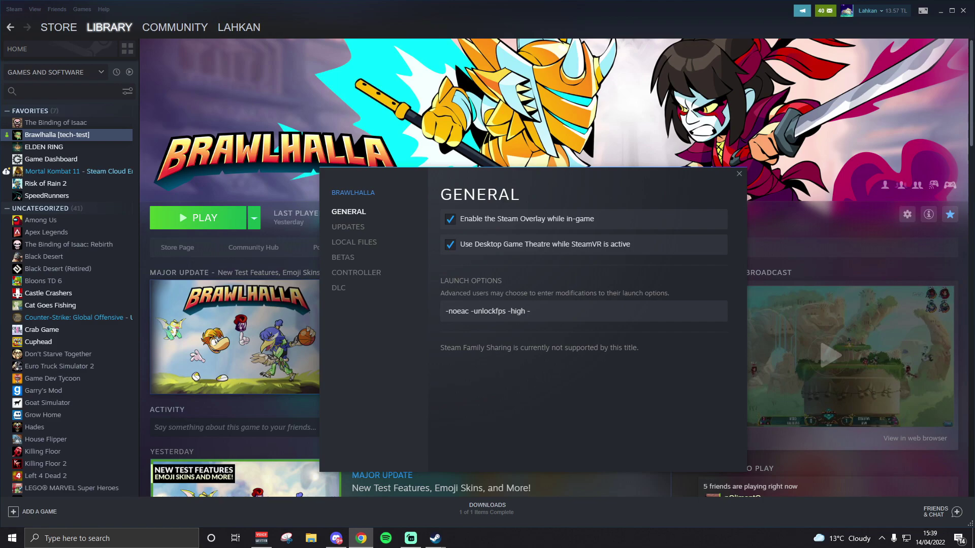
key("alt+Tab")
type("framefix")
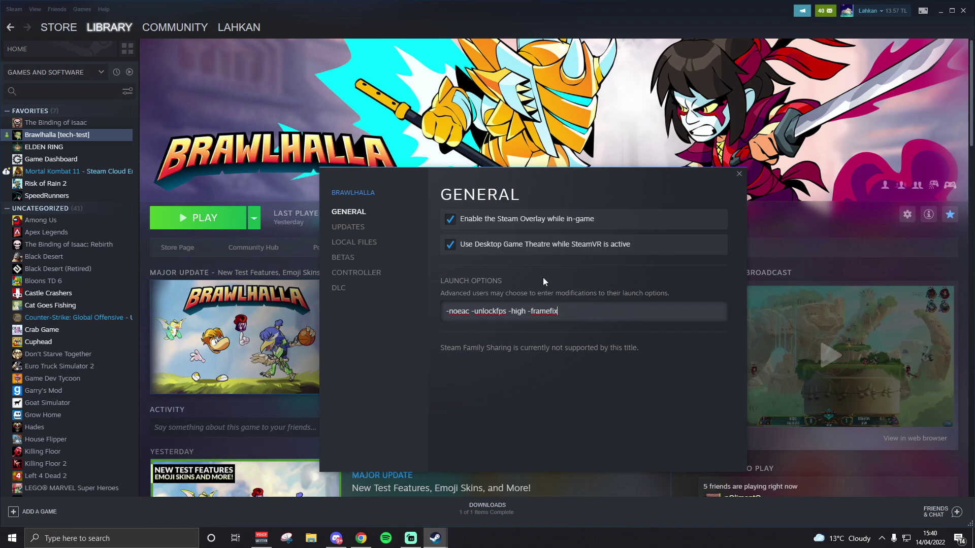
type("unbounded")
- Try adding a -broadcaster launch option at the end of the line, and delete it again
type("-")
type("broadcaster")
left_click_drag(530, 310, 597, 311)
left_click(649, 311)
left_click_drag(471, 310, 596, 310)
left_click(633, 307)
left_click_drag(646, 313, 599, 315)
key("BackSpace")
- Review the individual entries in Brawlhalla's launch options and close its properties
left_click_drag(607, 311, 559, 315)
left_click(646, 312)
left_click_drag(506, 310, 476, 315)
left_click(655, 312)
left_click_drag(648, 307, 391, 320)
left_click(623, 312)
left_click(738, 176)
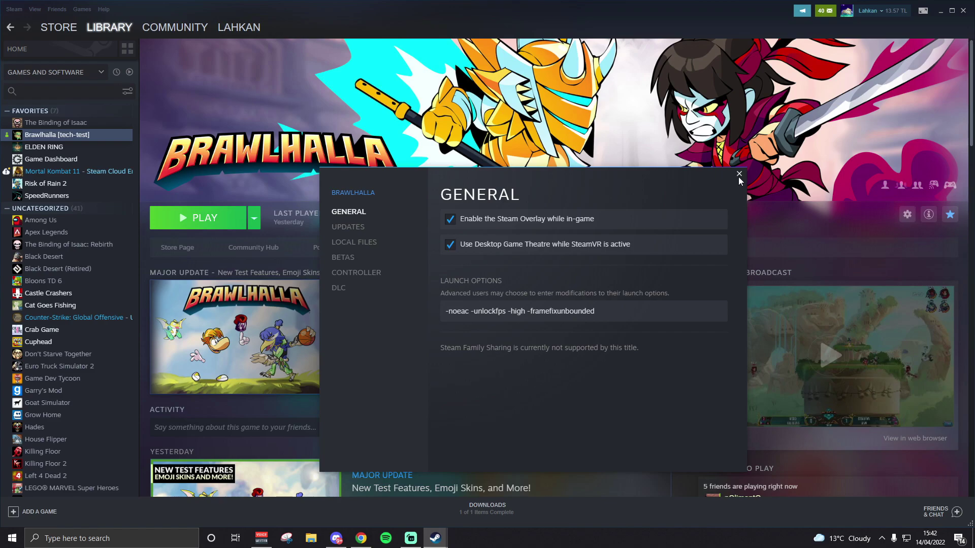
left_click(739, 175)
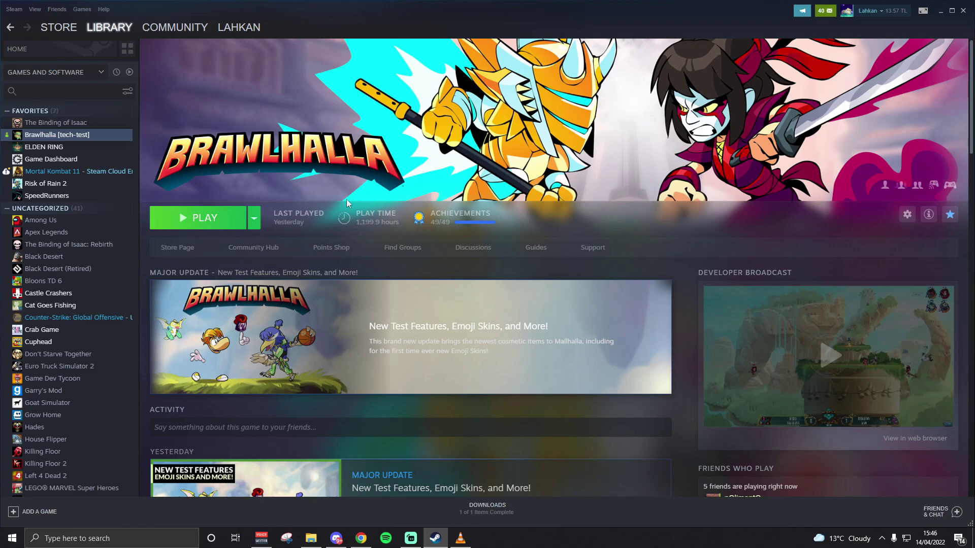
- Look through Game Dashboard's library page and return to Brawlhalla's page
left_click(97, 158)
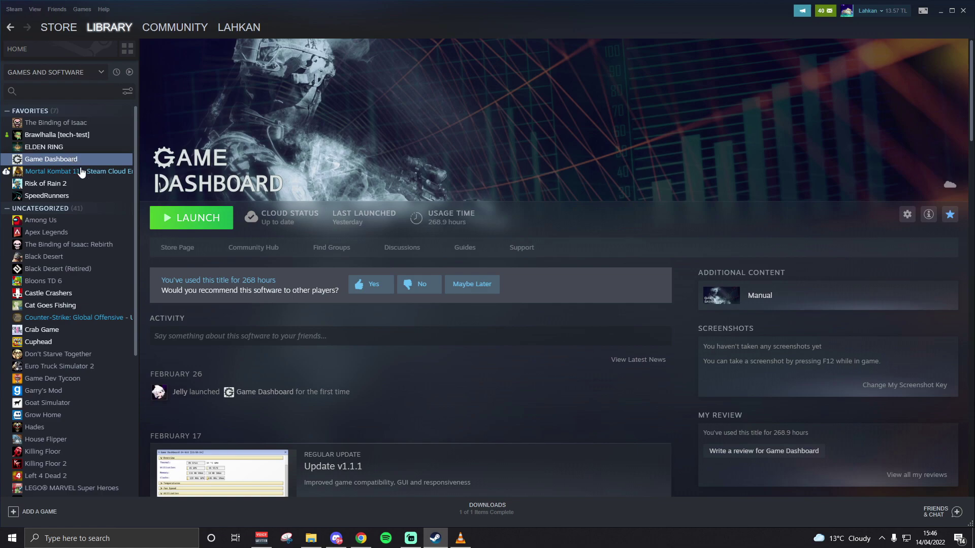
scroll(239, 375, "down", 2)
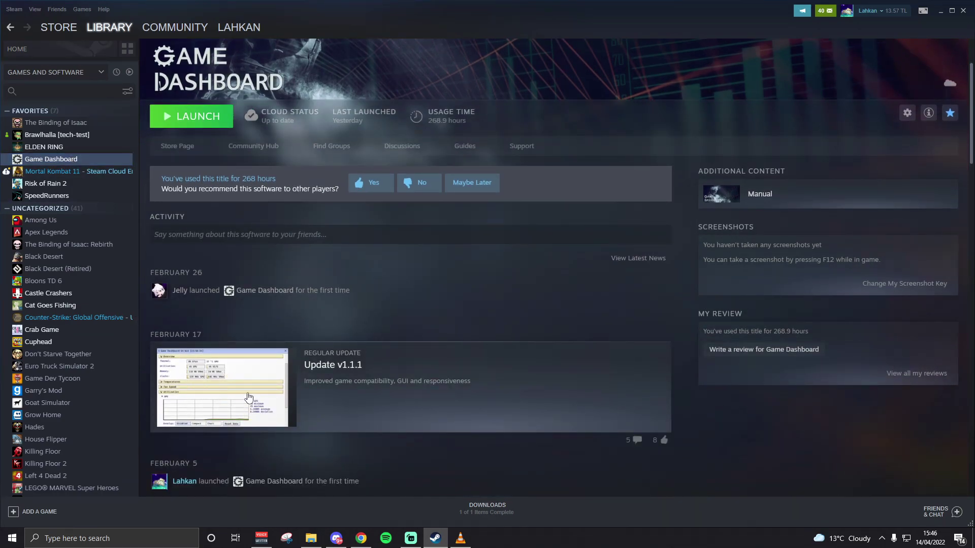
scroll(329, 456, "up", 1)
scroll(329, 455, "up", 2)
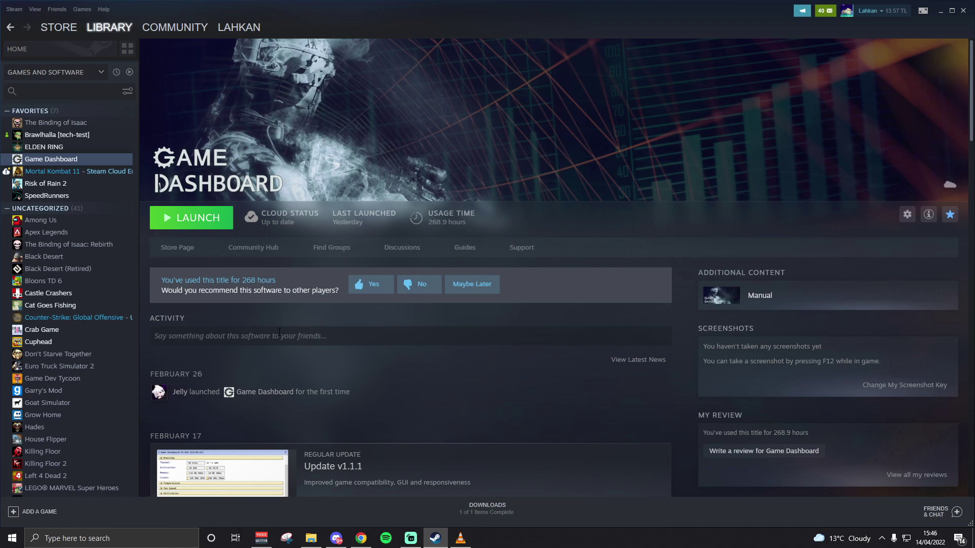
key("Up")
key("Up")
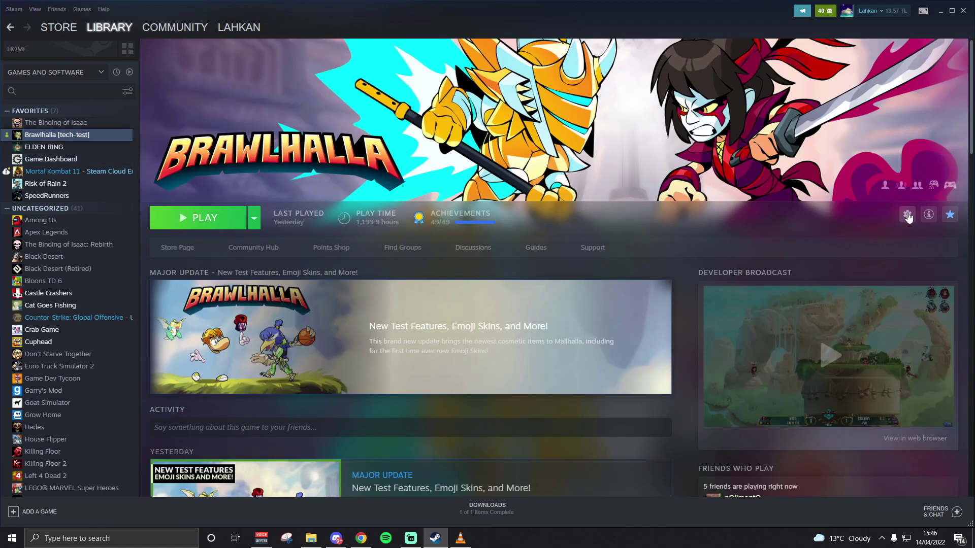
left_click(907, 216)
left_click(75, 160)
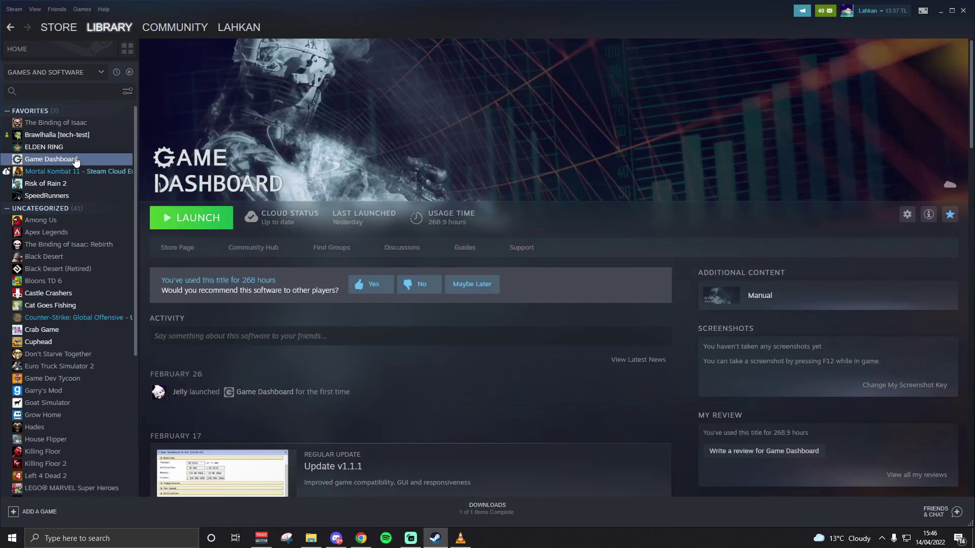
left_click(57, 135)
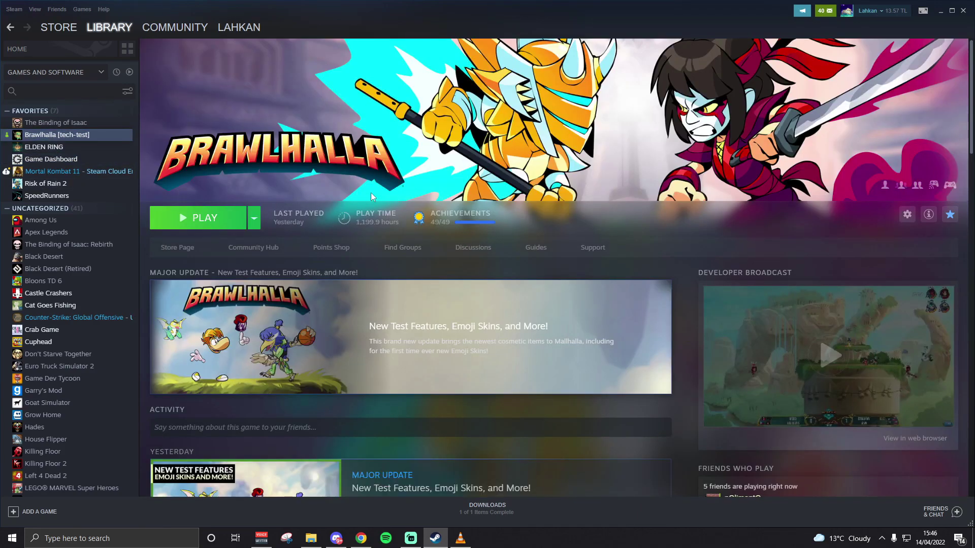
left_click(53, 159)
left_click(57, 135)
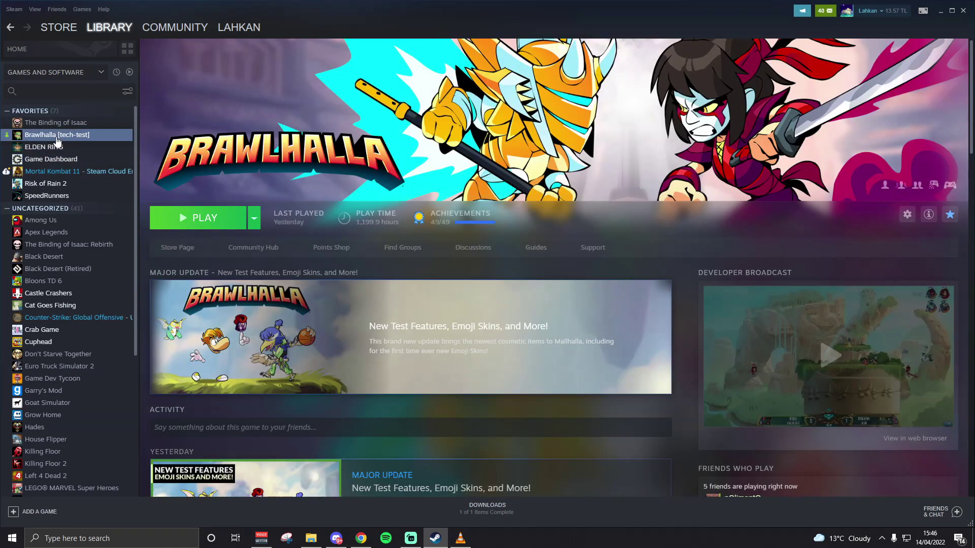